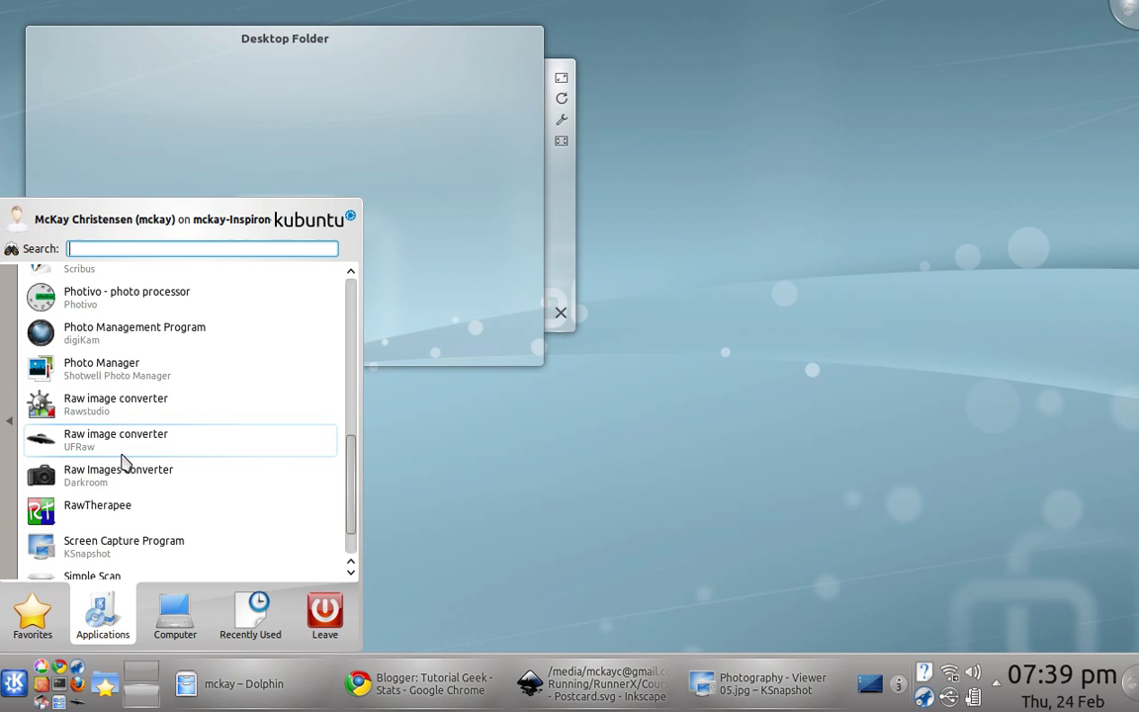
- Launch Raw image converter (UFRaw) from the Kickoff Applications list
left_click(143, 447)
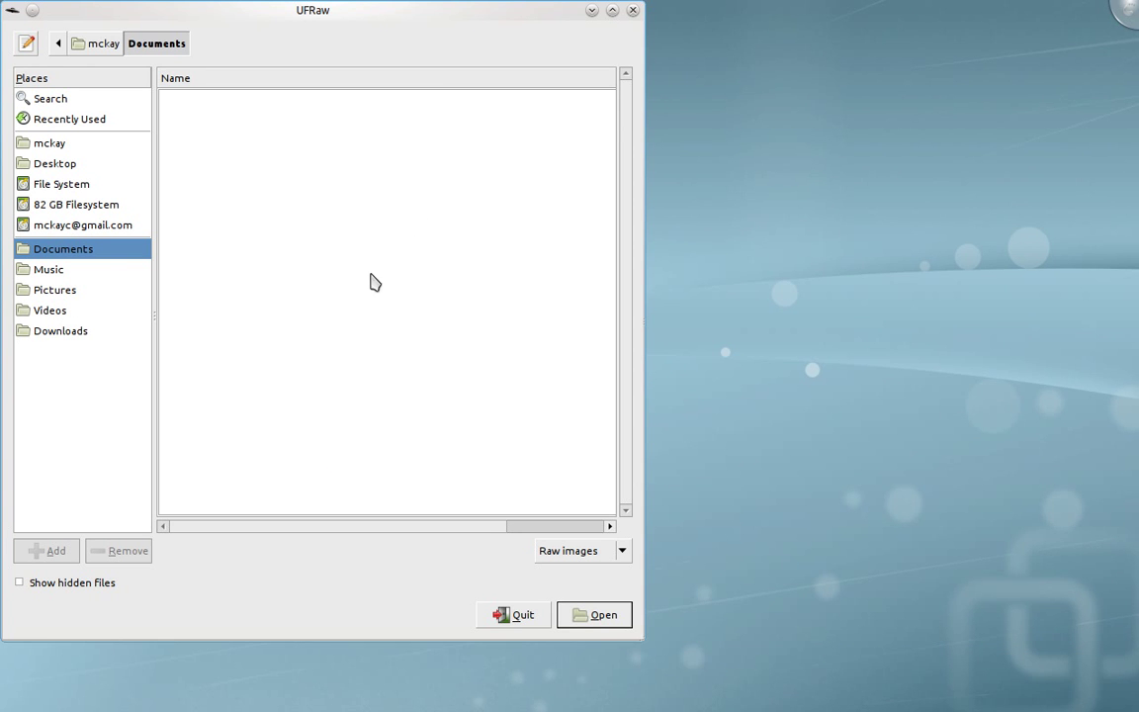
- Browse the mounted drive to Downloads > To Edit and open IMG_9460.CR2
left_click_drag(341, 18, 524, 44)
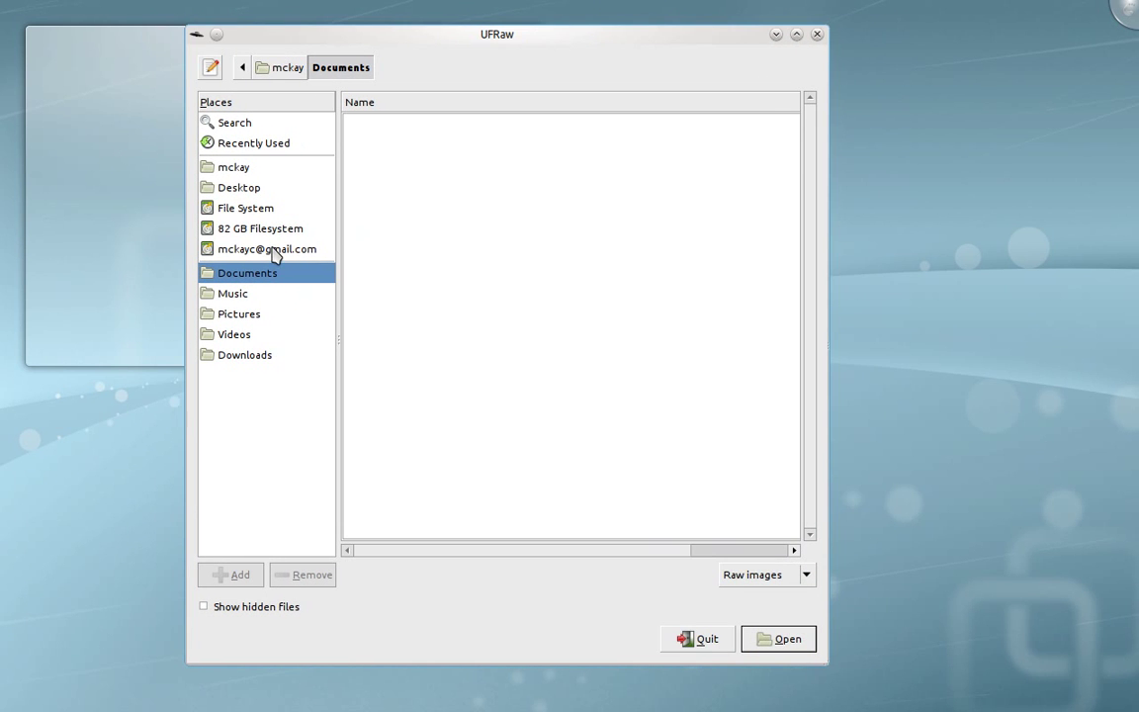
left_click(276, 254)
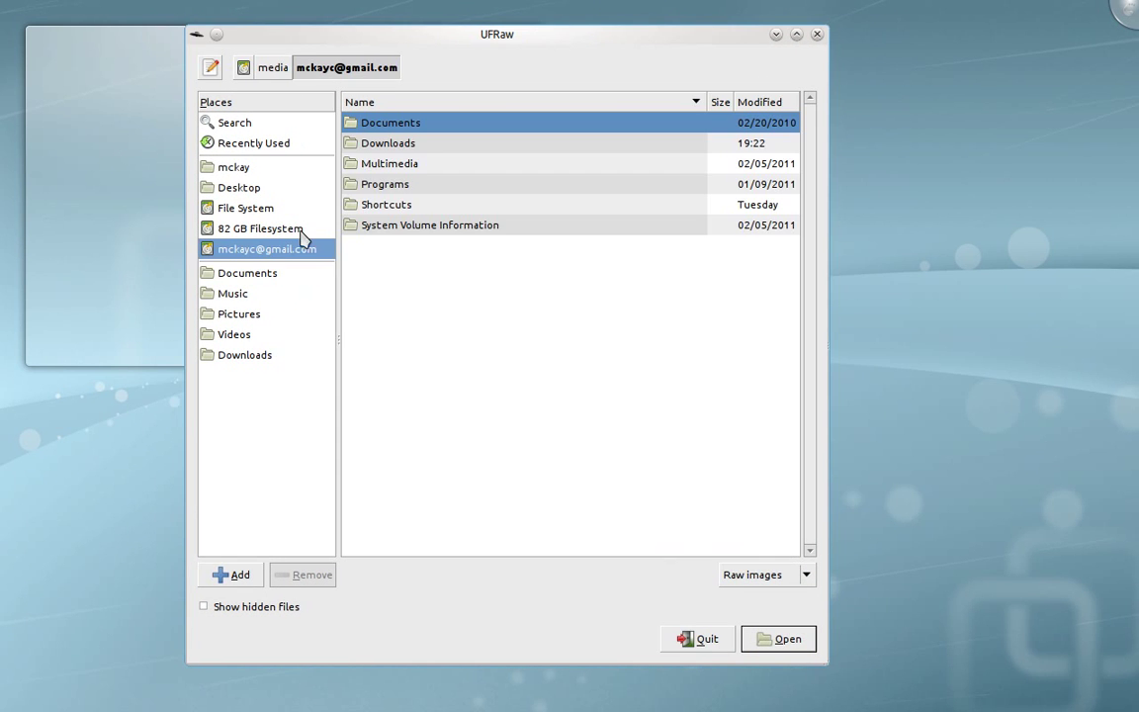
double_click(395, 144)
double_click(394, 126)
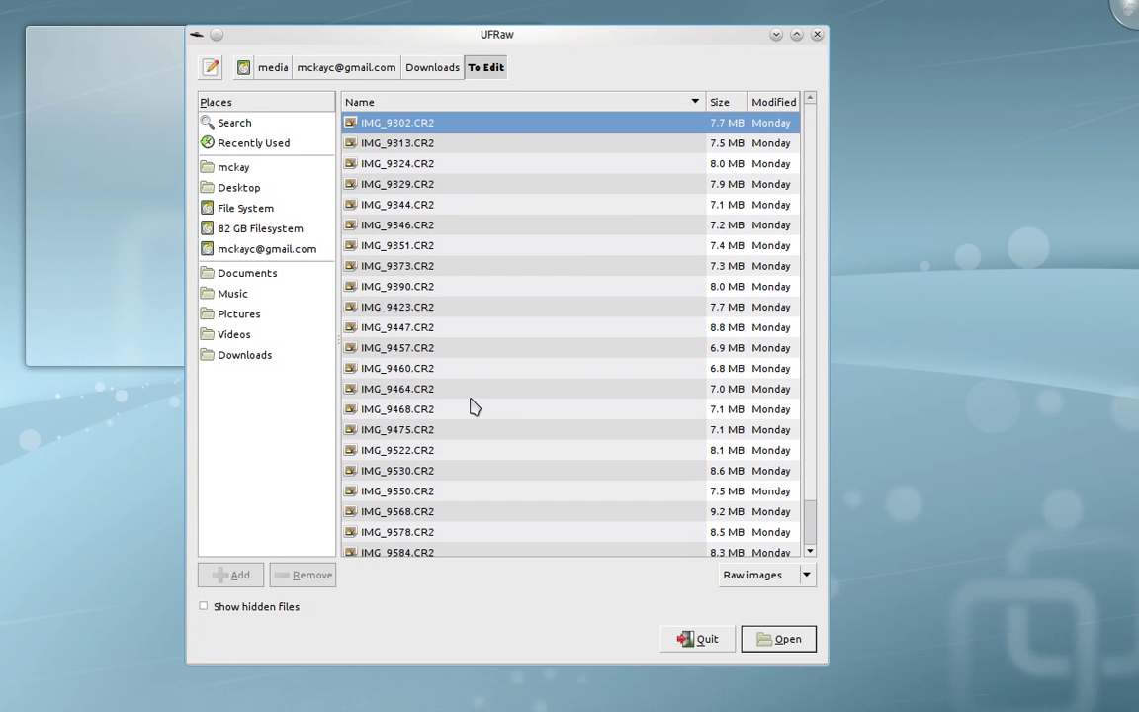
double_click(401, 369)
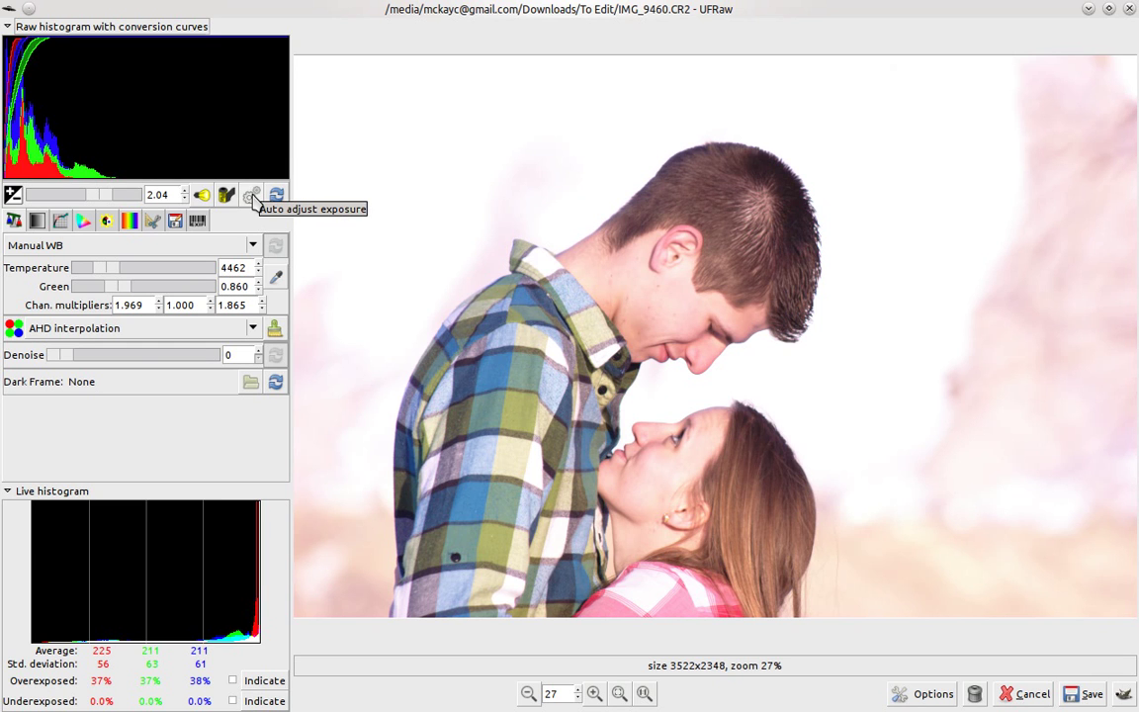
- Auto-adjust the exposure, then fine-tune the exposure slider to 0.72 EV
left_click(252, 196)
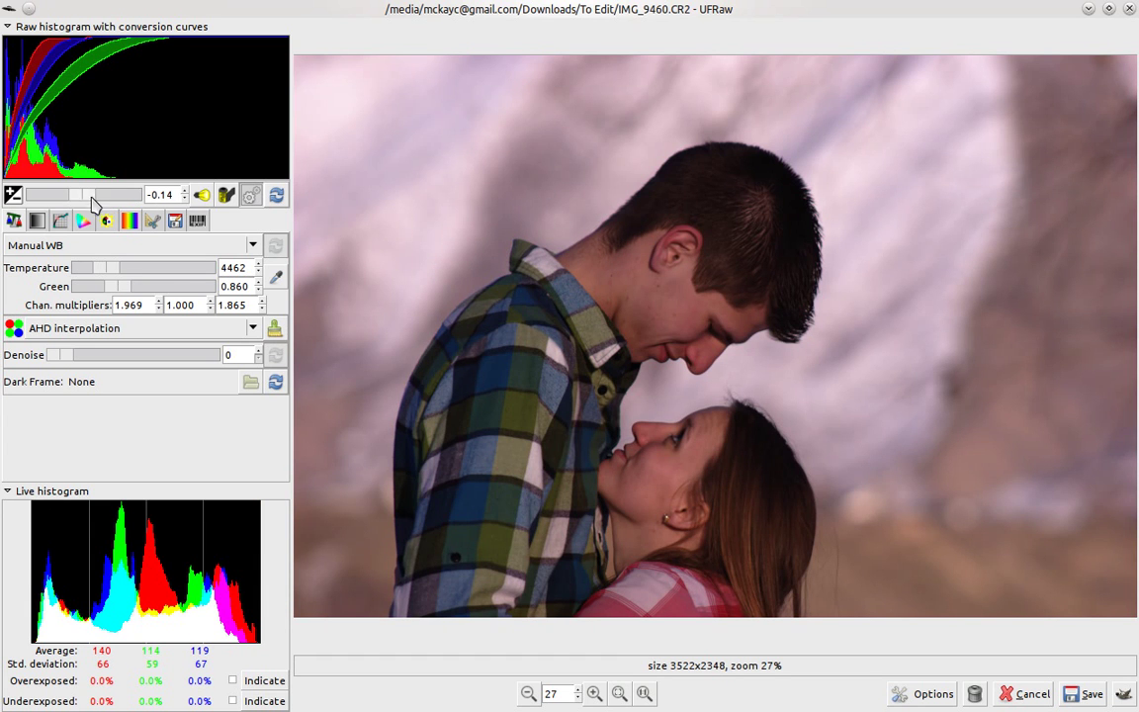
scroll(91, 198, "up", 5)
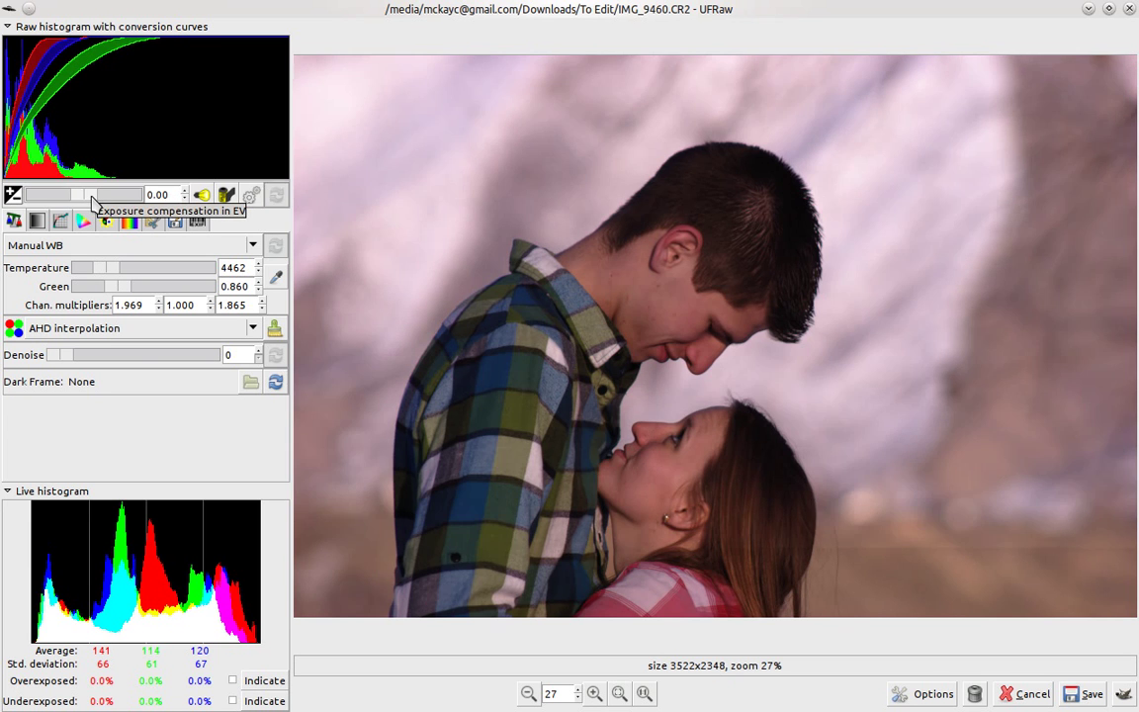
scroll(96, 198, "up", 6)
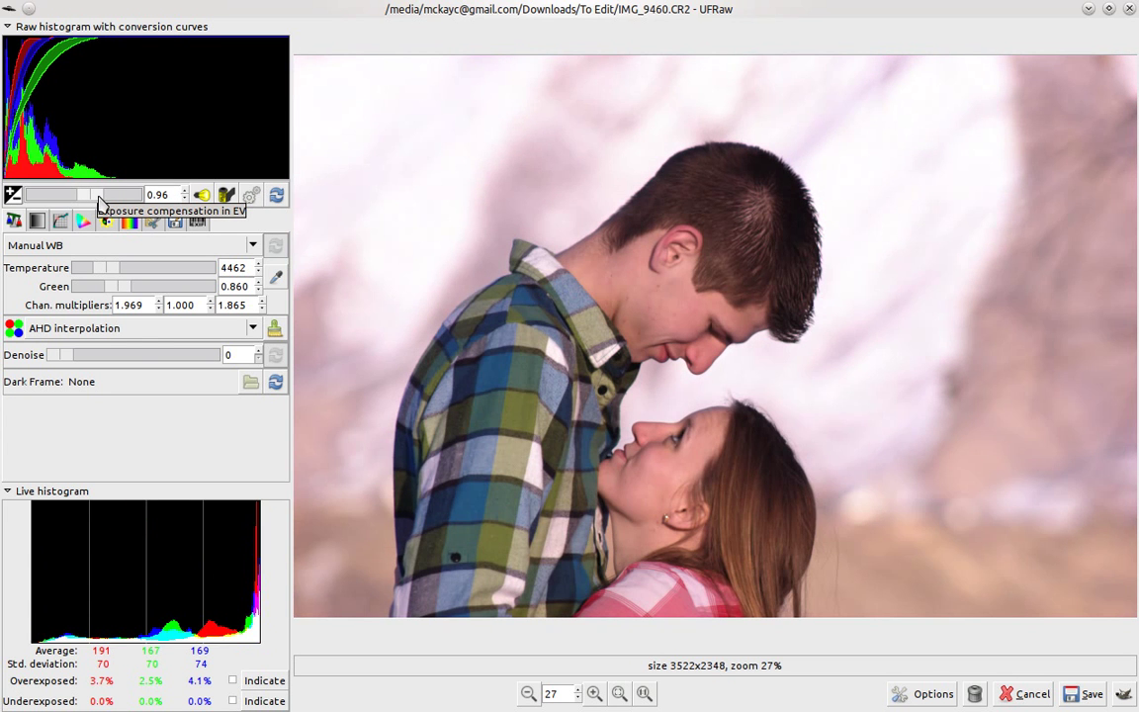
scroll(99, 203, "down", 2)
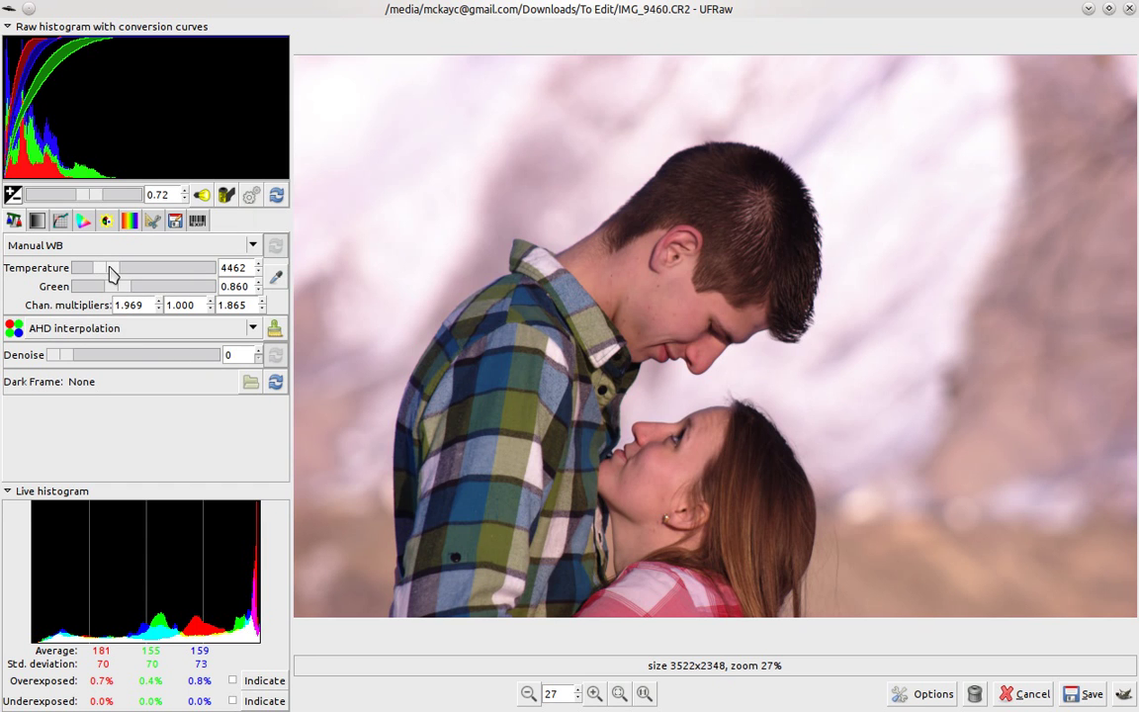
- Apply Auto WB, then set temperature to 4561 K with green 1.073, leaving denoise at 0
scroll(111, 269, "up", 4)
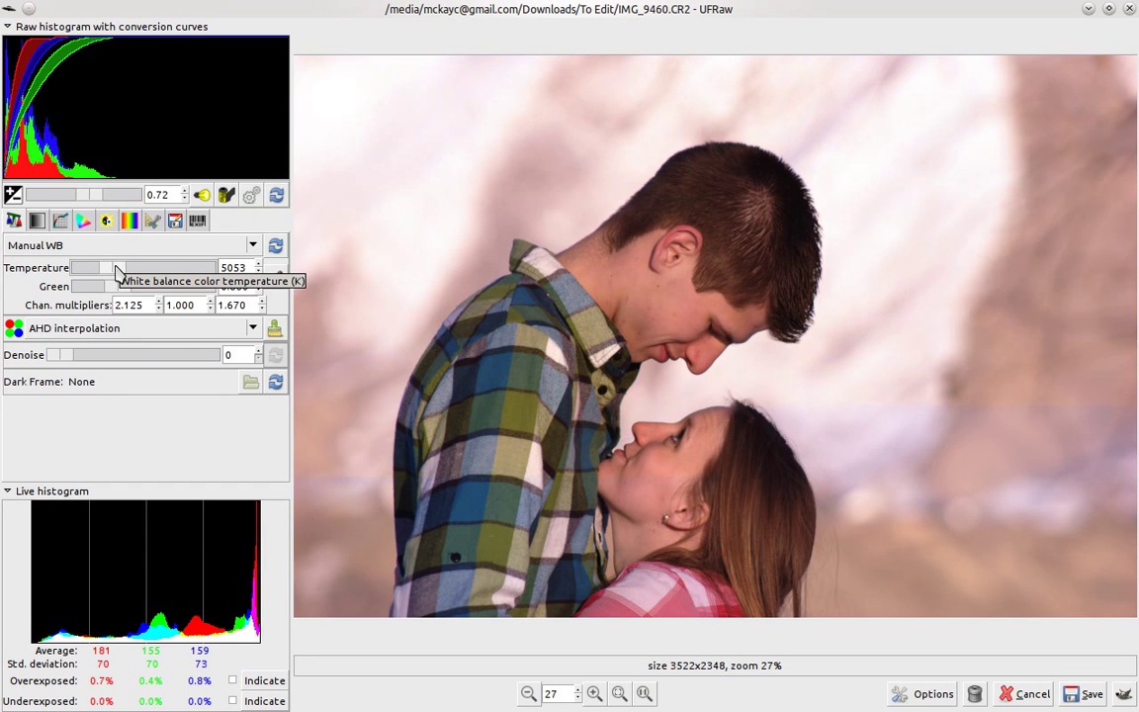
scroll(114, 271, "down", 2)
scroll(114, 269, "up", 2)
scroll(113, 267, "down", 2)
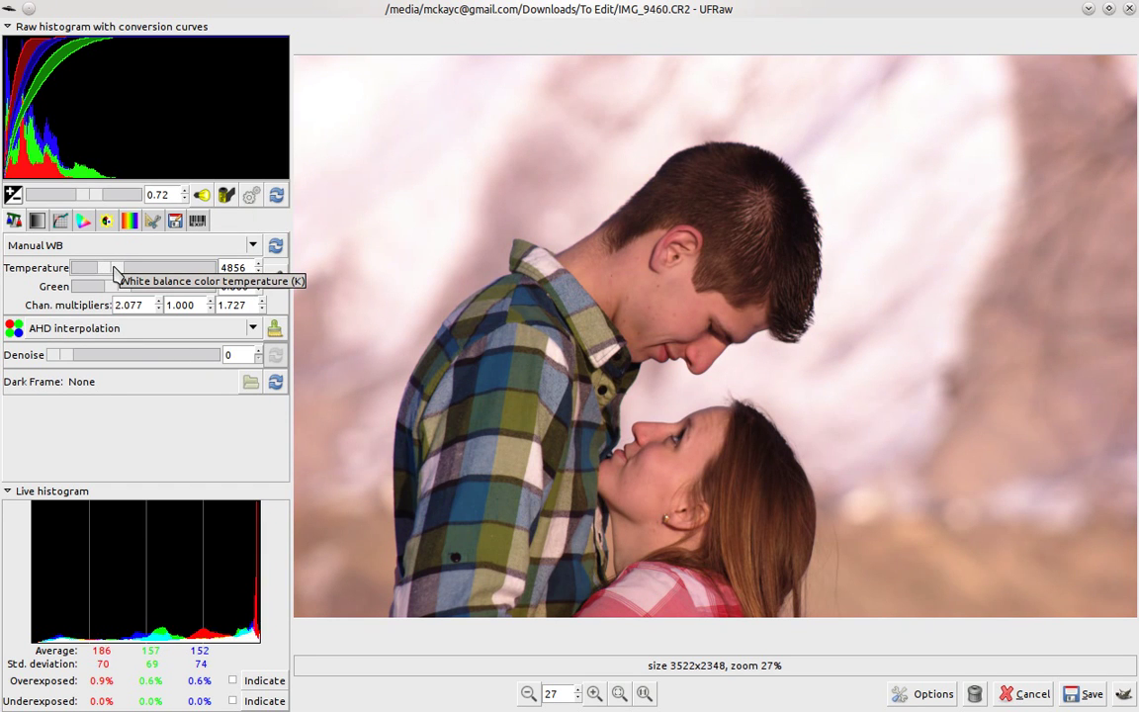
left_click(235, 248)
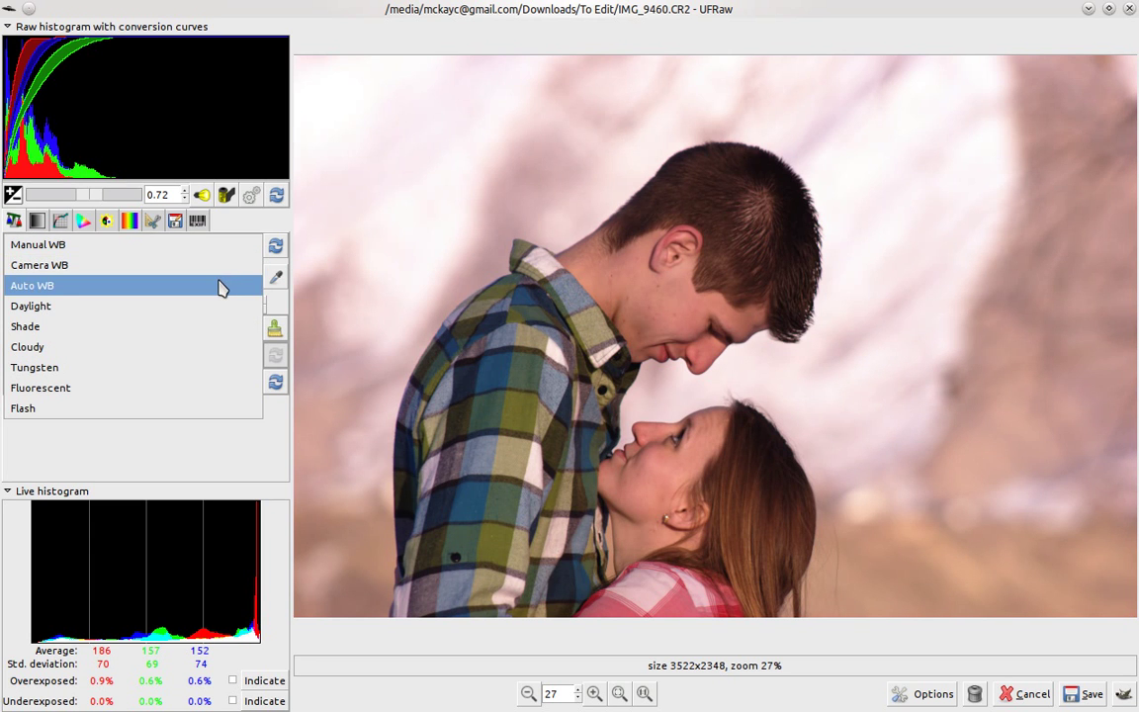
left_click(221, 287)
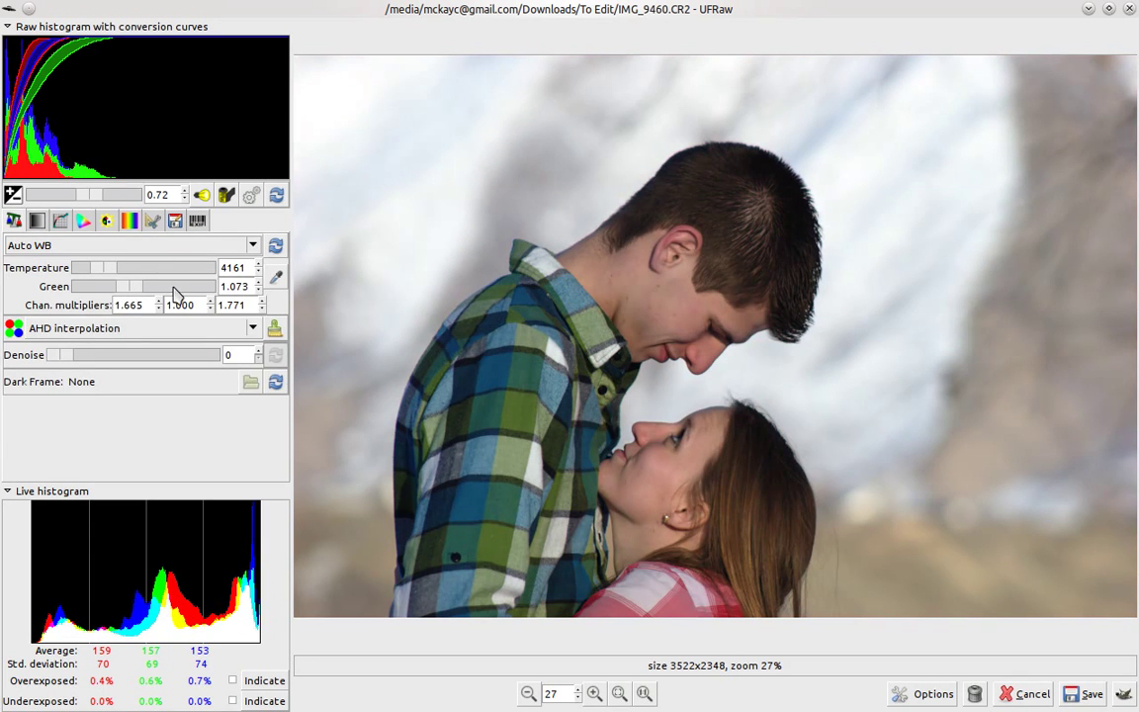
left_click_drag(108, 272, 113, 271)
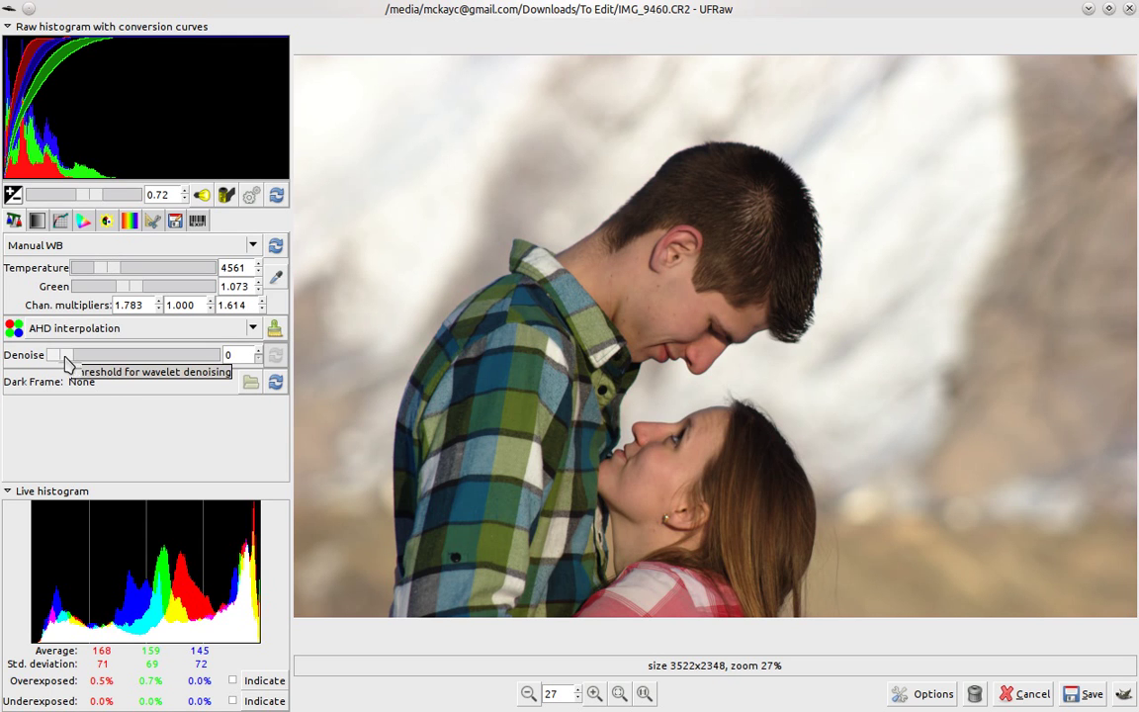
mouse_move(64, 360)
left_mouse_down()
mouse_move(231, 362)
mouse_move(48, 364)
left_mouse_up()
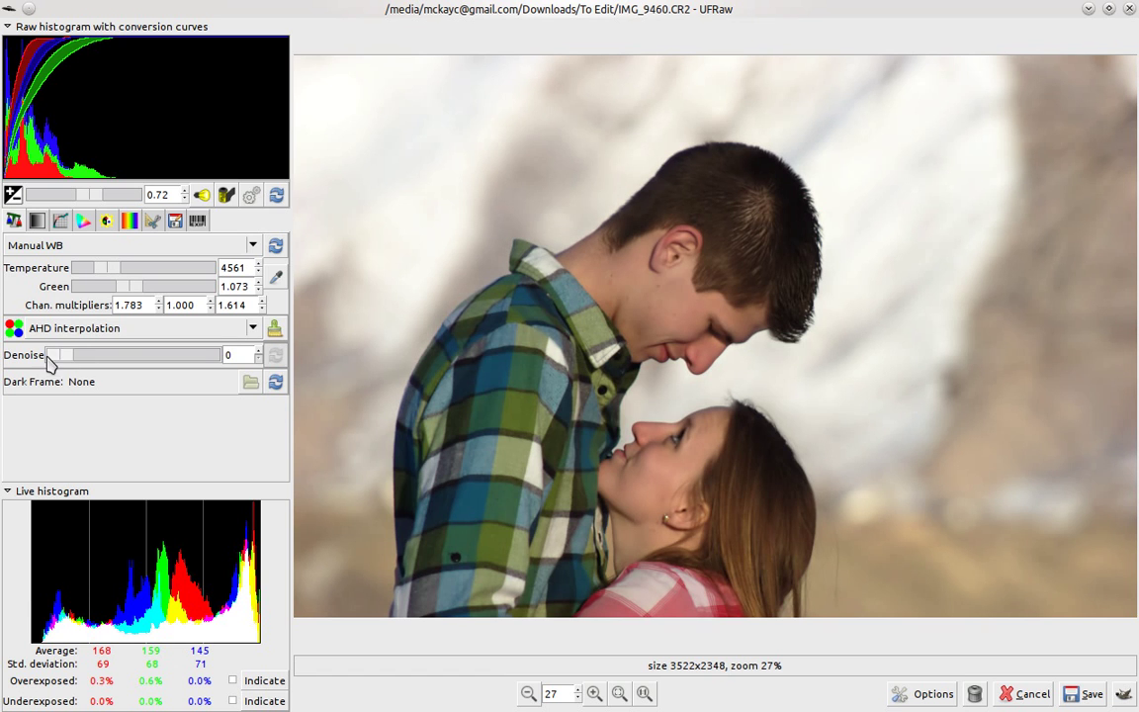
- Try channel-mixer grayscale with less red, then set Grayscale Mode back to None
left_click(38, 220)
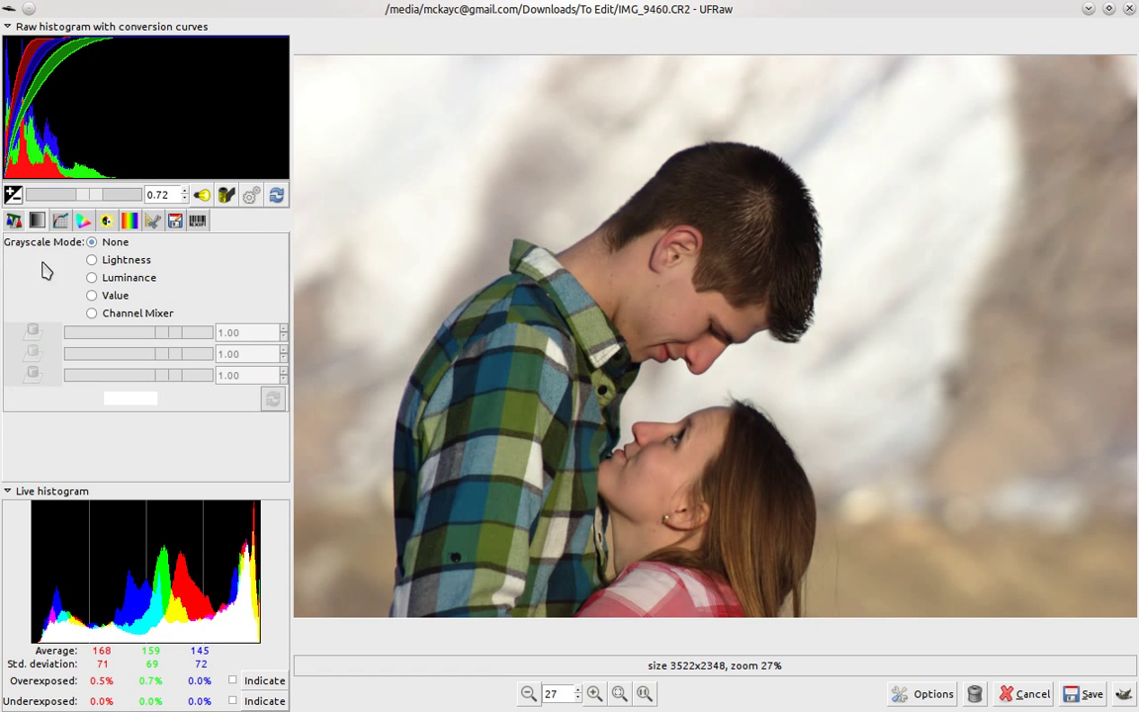
left_click(120, 316)
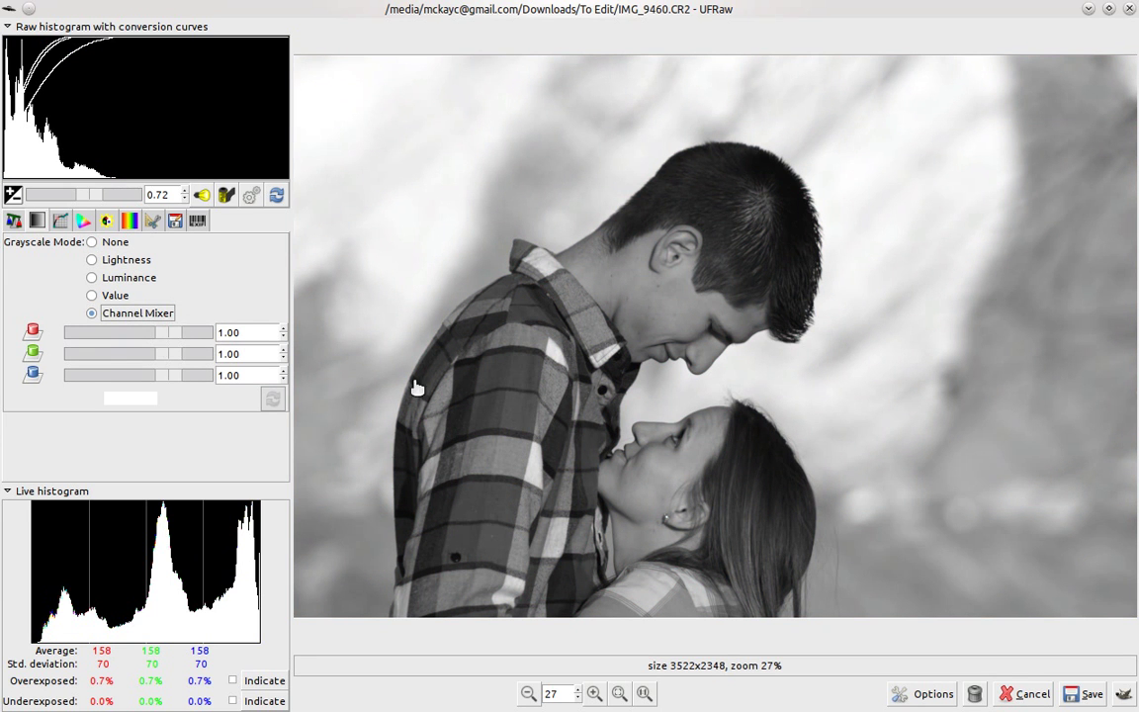
left_click_drag(174, 333, 164, 375)
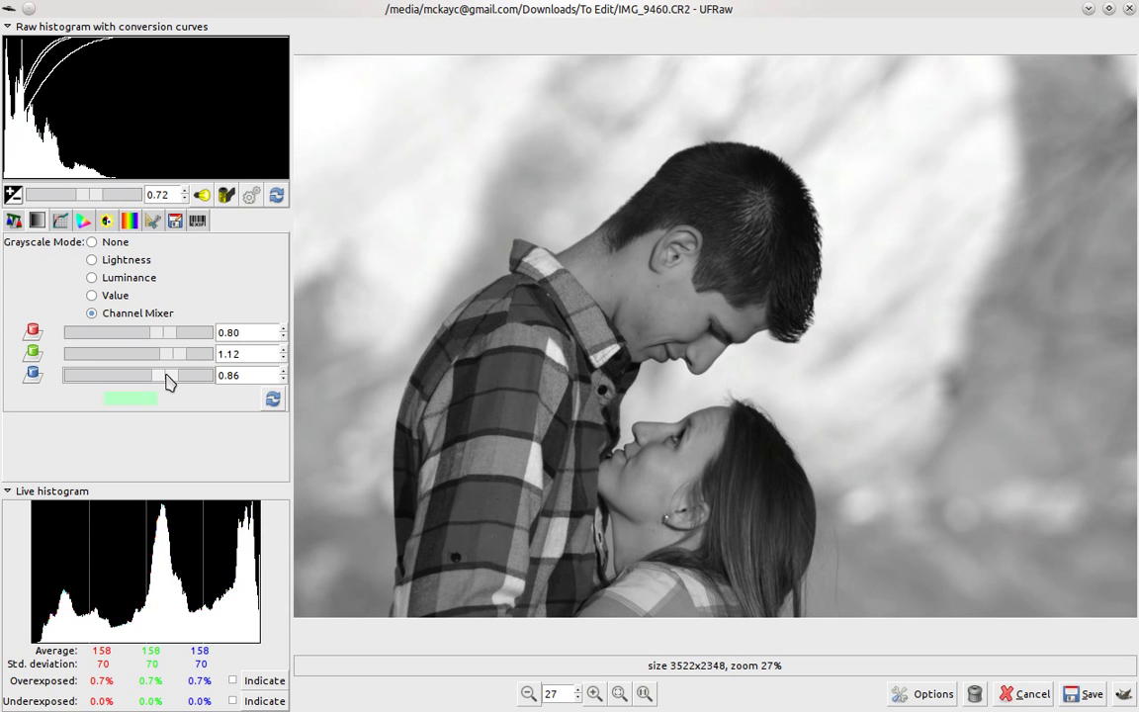
left_click(92, 242)
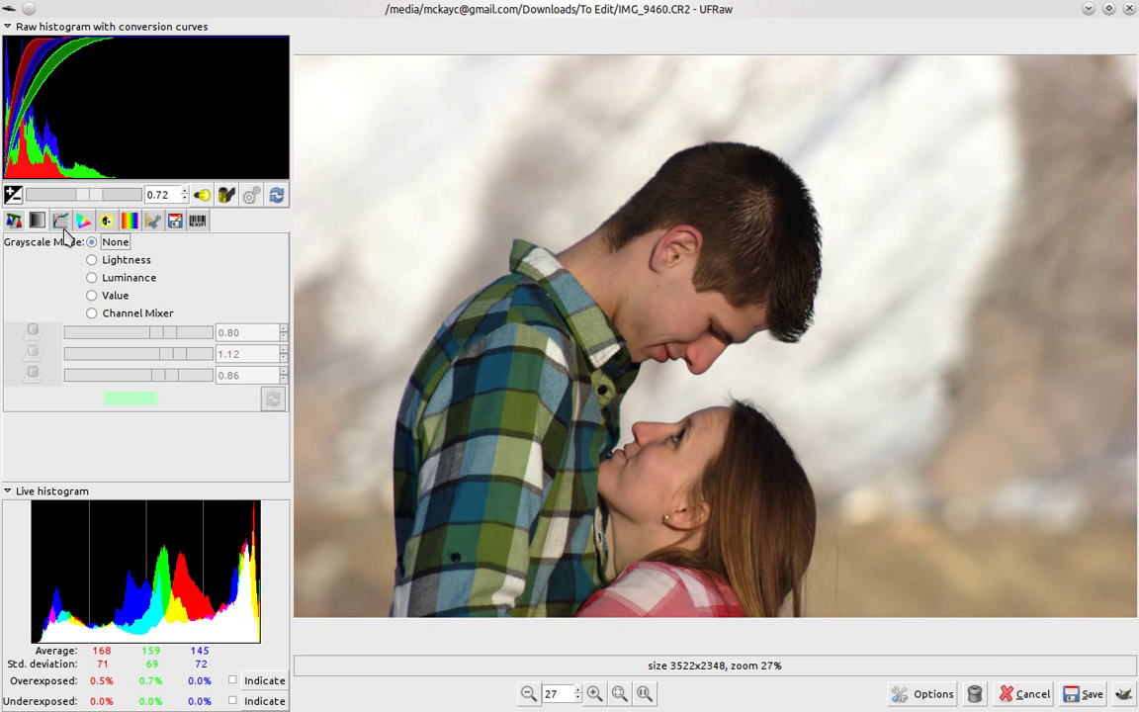
- Shape the base curve into a gentle S by lowering its top point and adding lower and midtone points
left_click(61, 224)
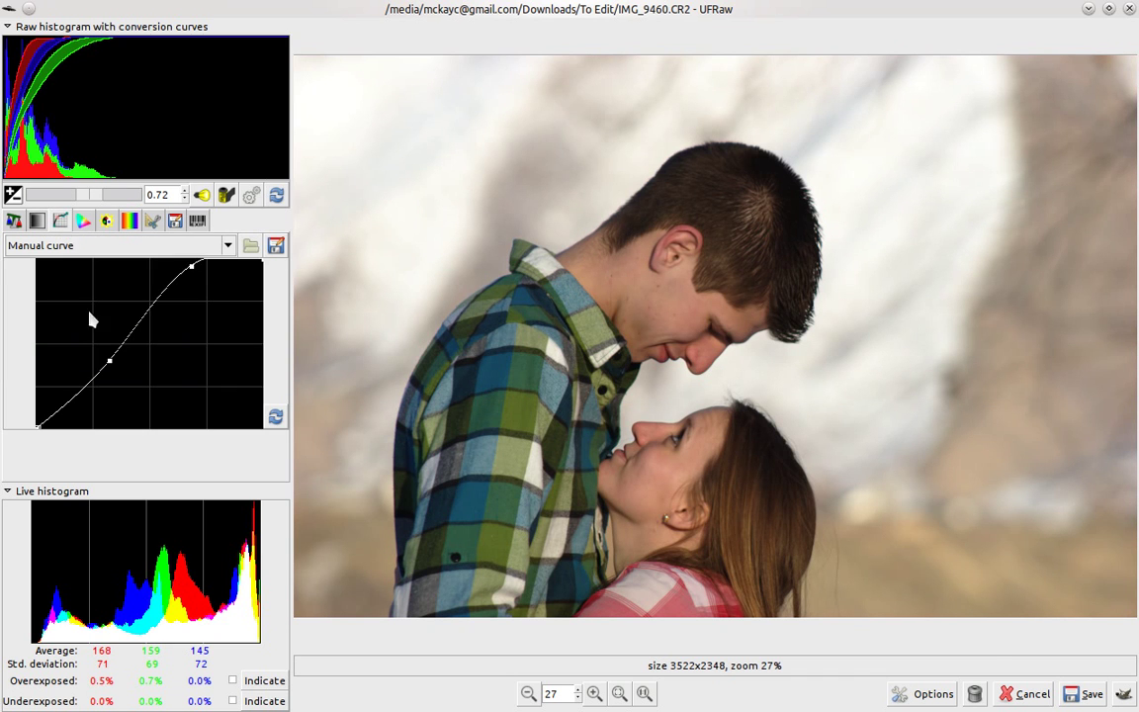
left_click_drag(193, 266, 168, 293)
left_click_drag(109, 362, 108, 375)
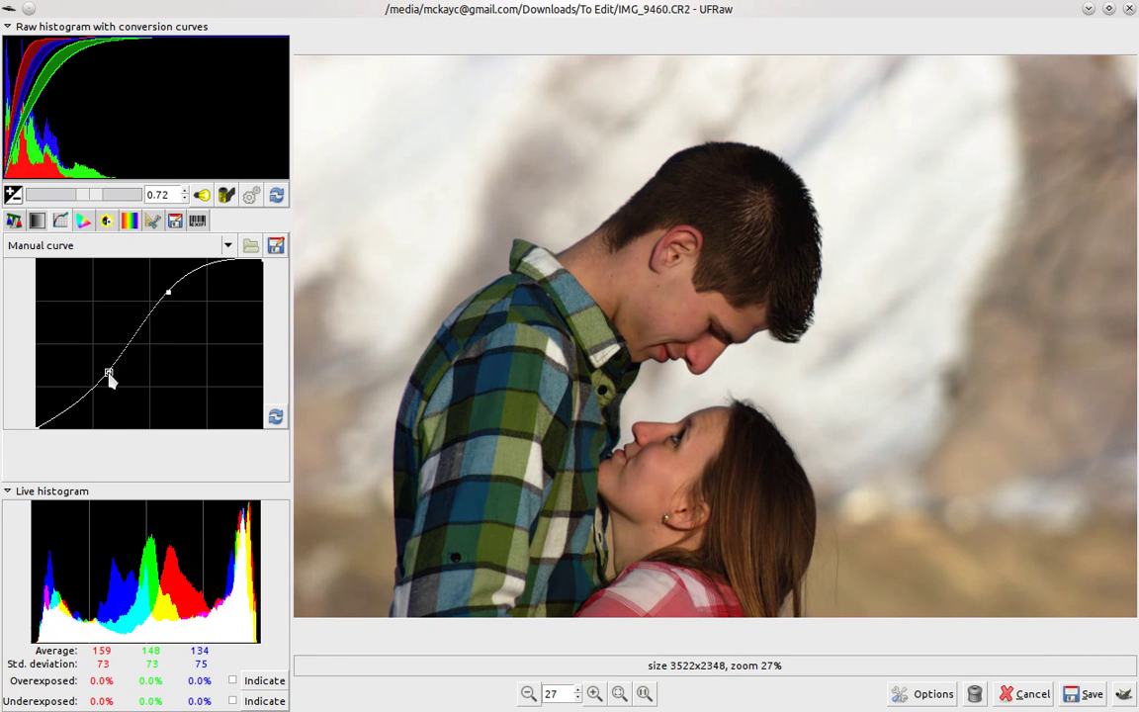
left_click(144, 324)
mouse_move(145, 328)
left_mouse_down()
mouse_move(144, 316)
mouse_move(146, 333)
left_mouse_up()
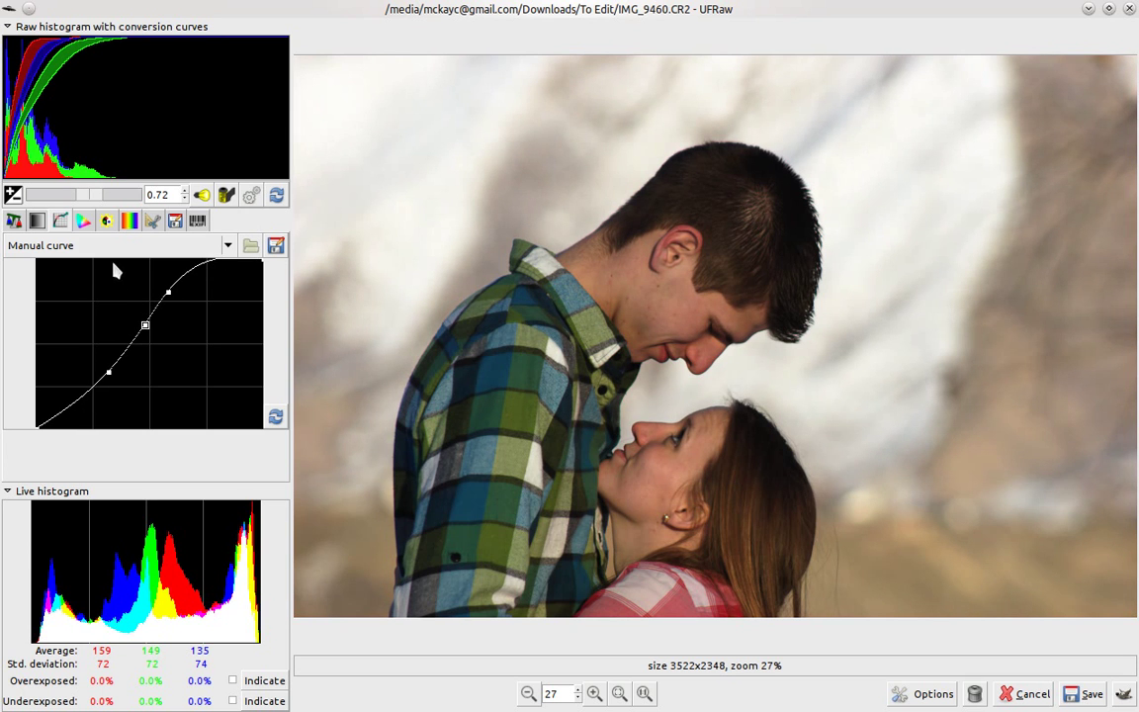
left_click(84, 221)
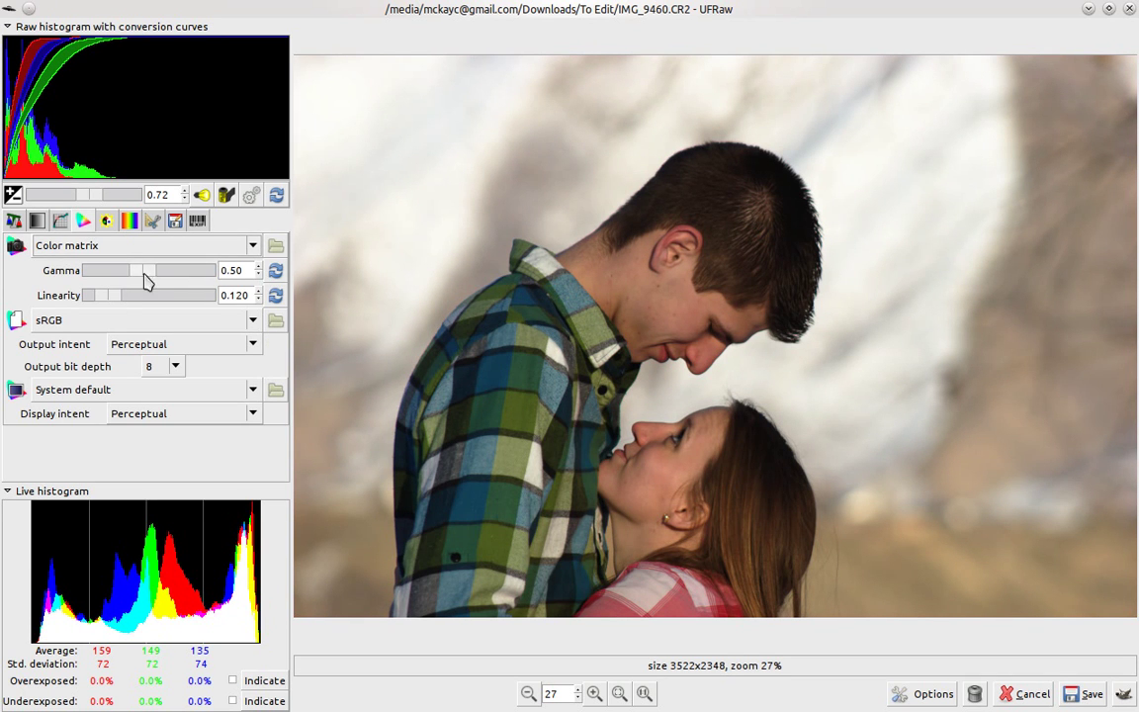
- Set gamma to 0.45, linearity to 0.142, and global contrast to about 1.16
mouse_move(115, 280)
left_mouse_down()
mouse_move(142, 270)
mouse_move(120, 273)
left_mouse_up()
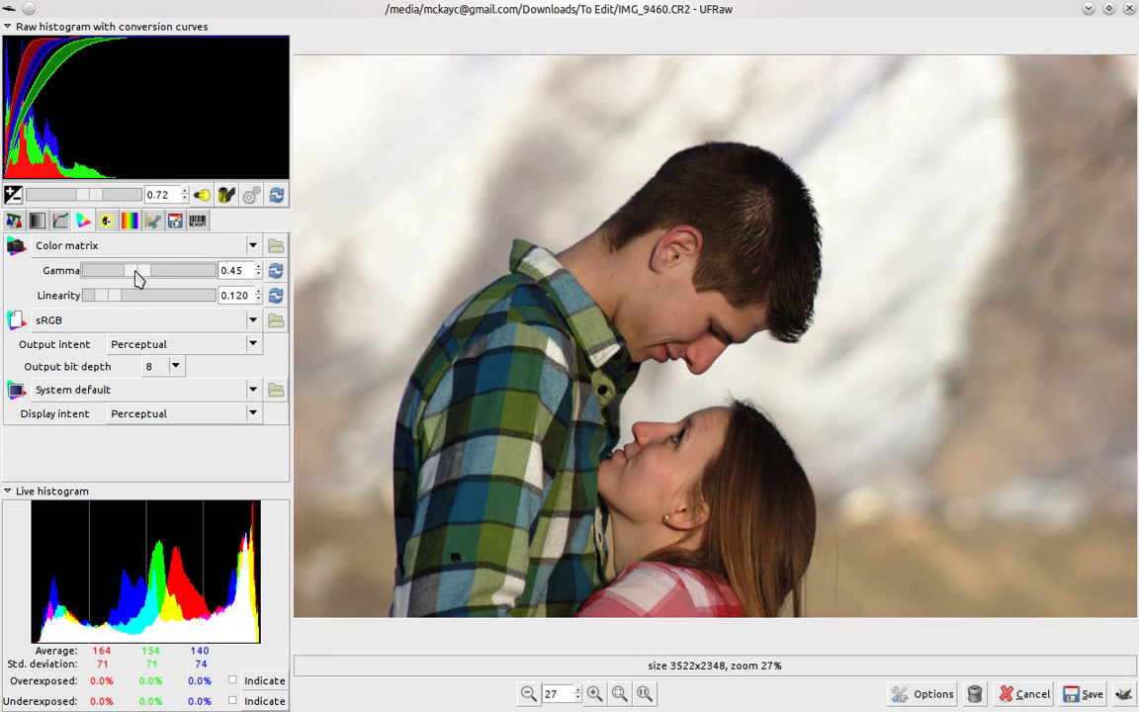
scroll(114, 297, "up", 2)
left_click(106, 219)
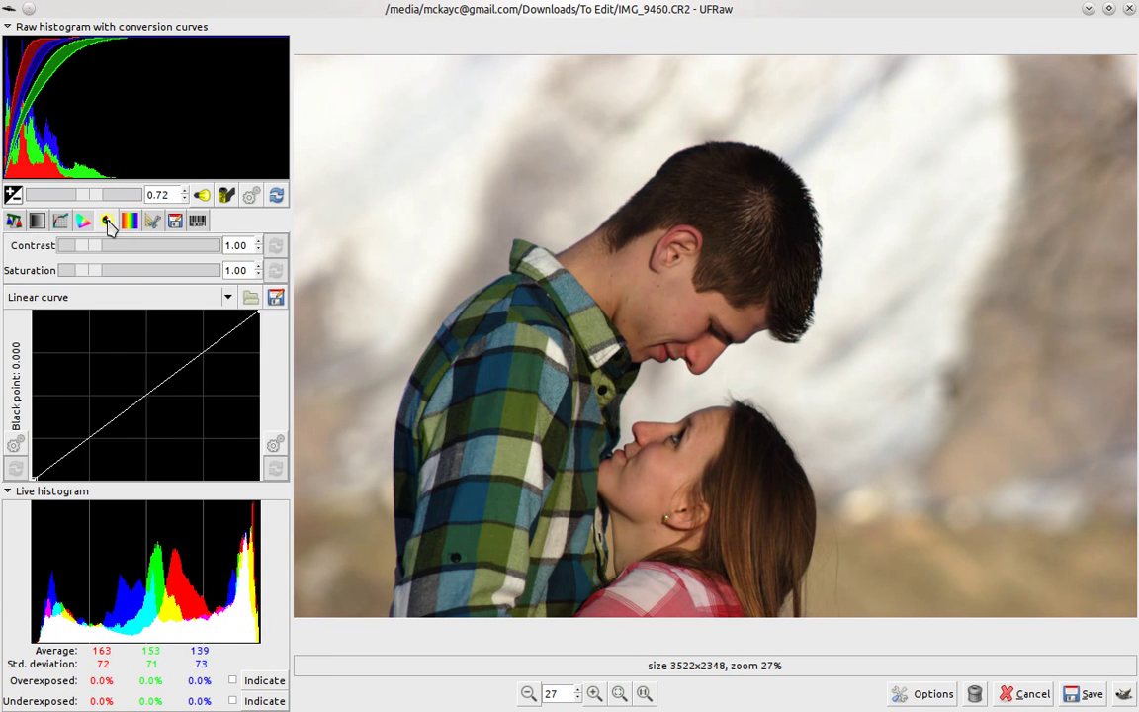
left_click_drag(93, 252, 111, 250)
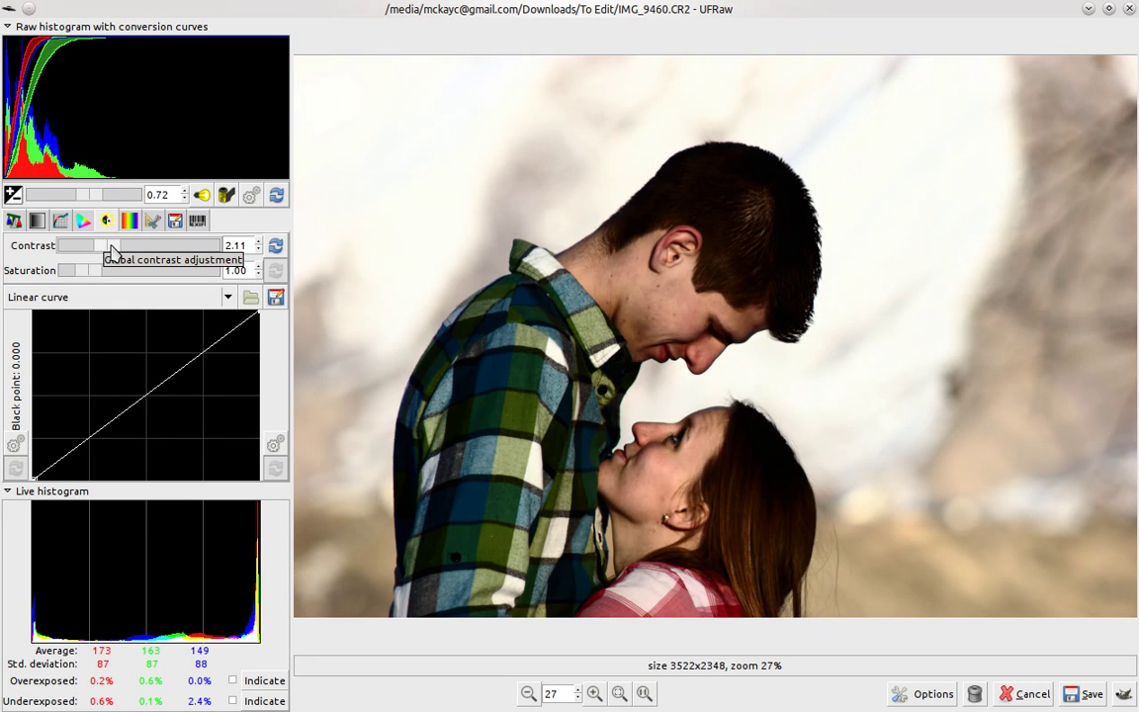
left_click_drag(112, 251, 96, 280)
- Raise the crop's Top value for a 3337 × 2224 crop, trying and undoing a 90° rotation
left_click(128, 221)
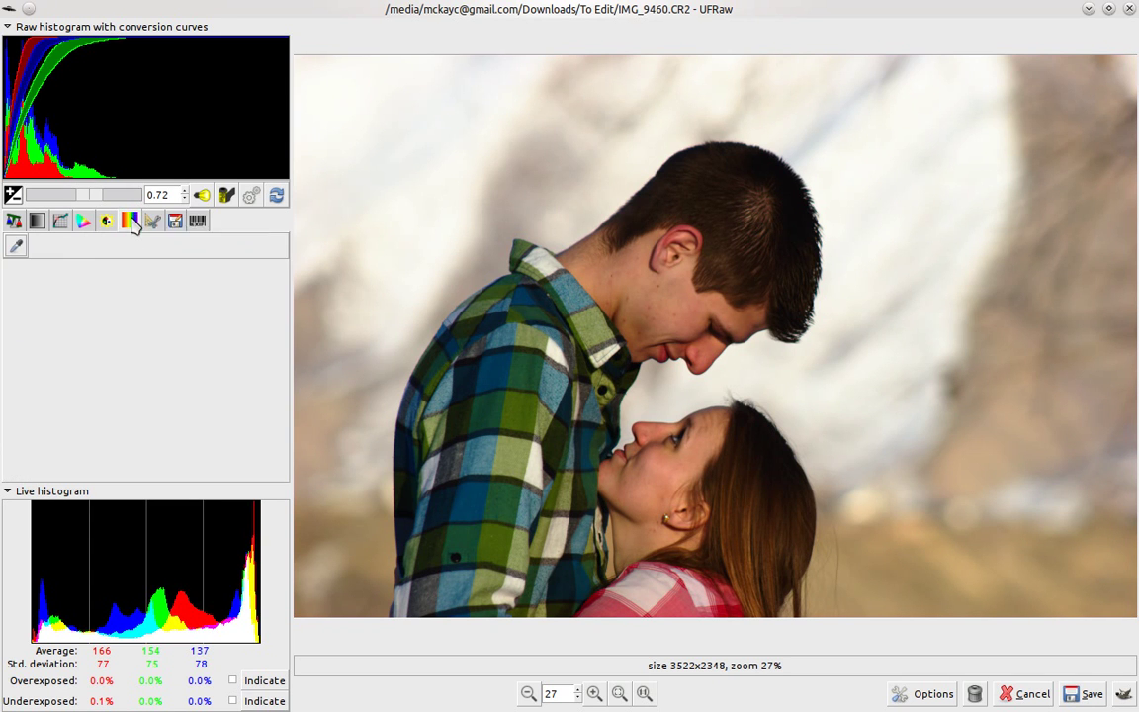
left_click(153, 224)
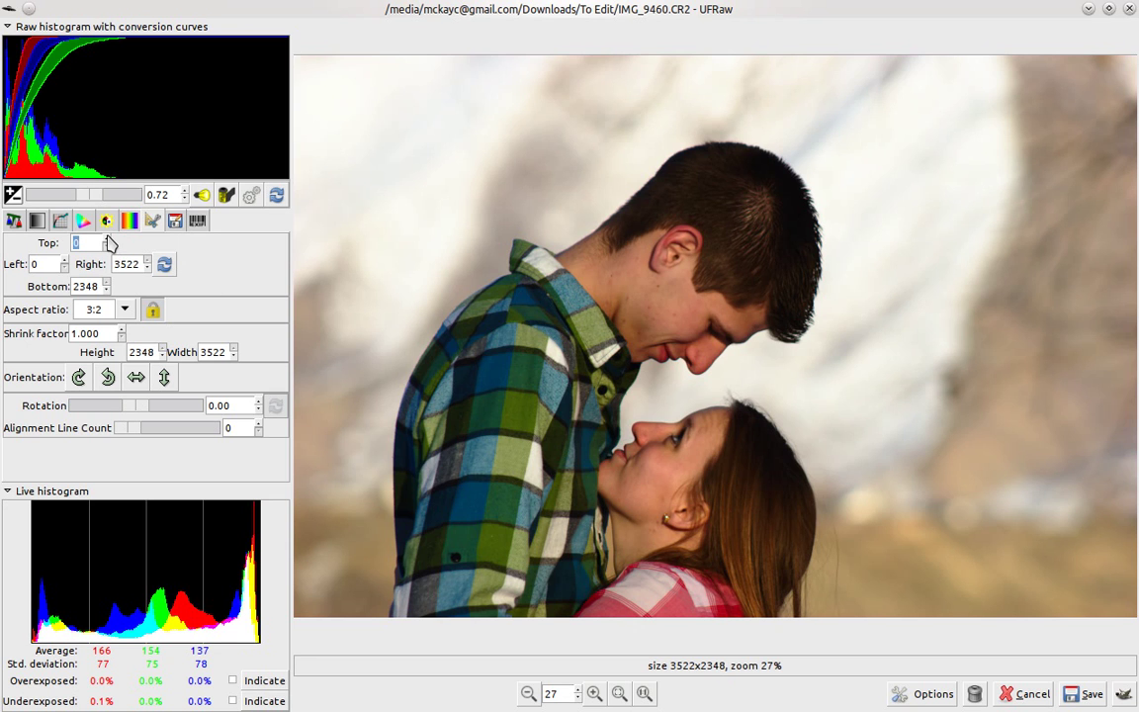
left_click_drag(109, 245, 64, 261)
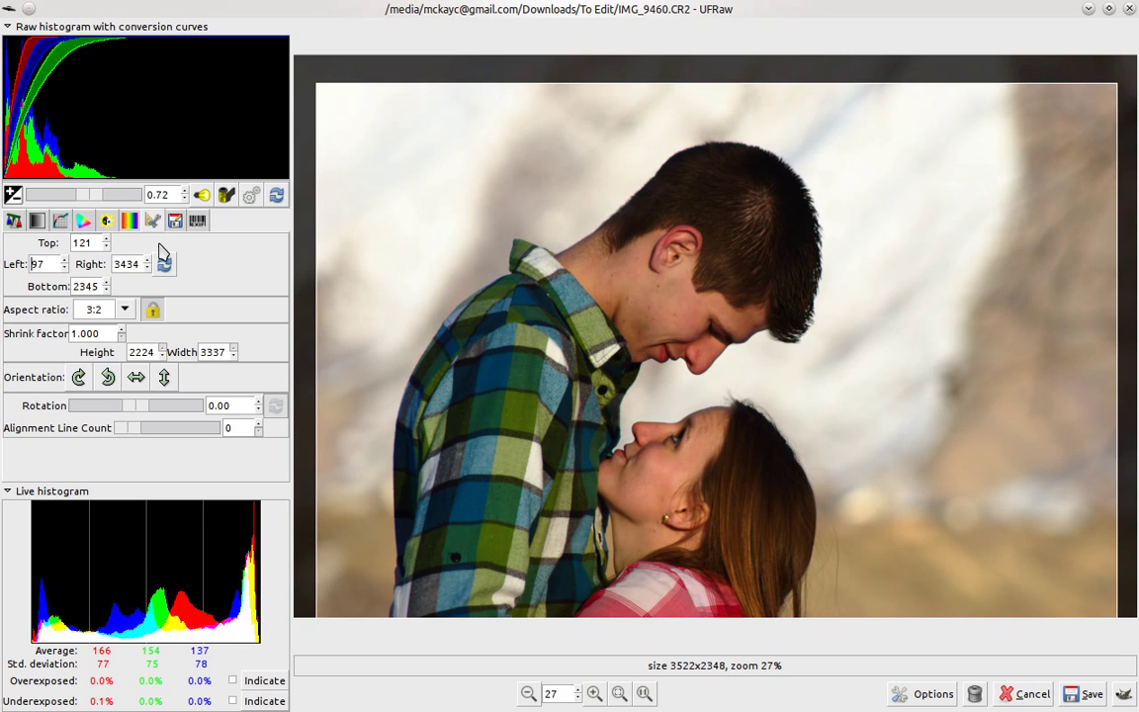
left_click(108, 377)
left_click(78, 377)
left_click(175, 219)
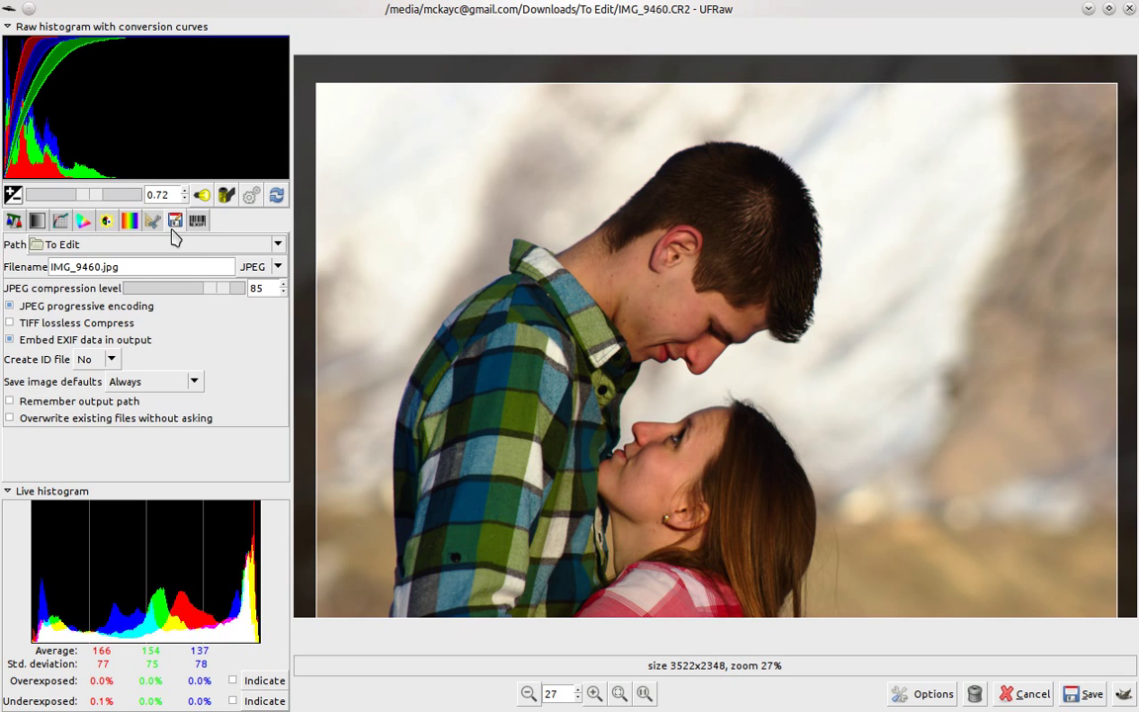
left_click(279, 273)
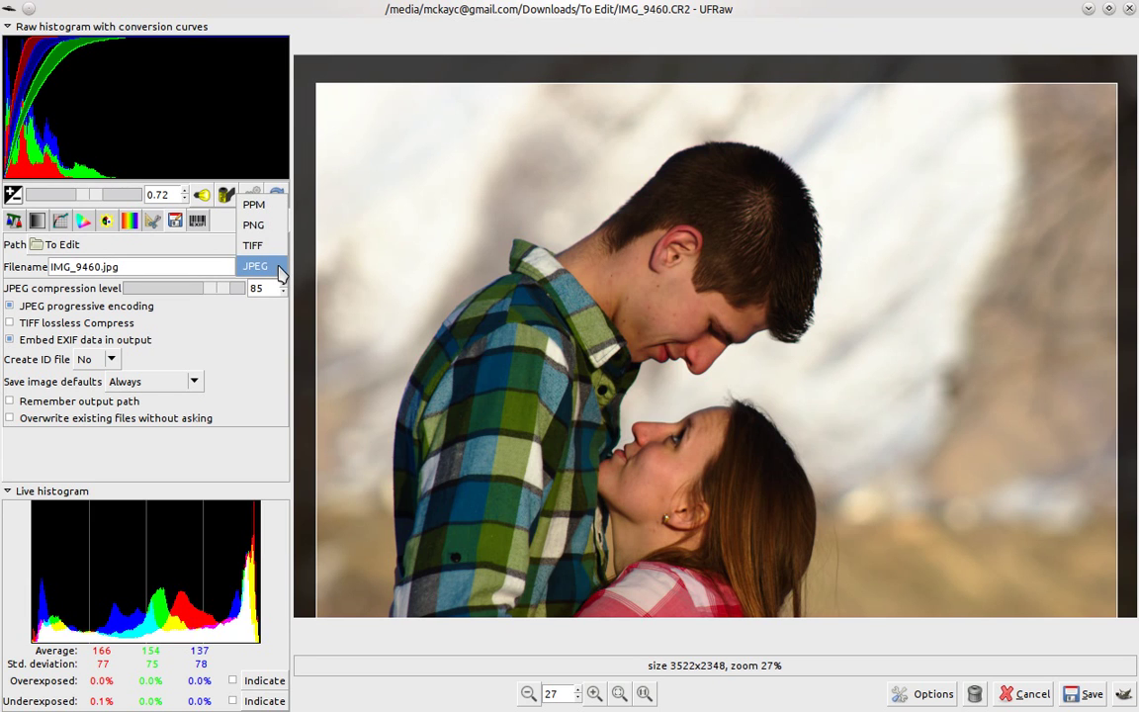
left_click(280, 269)
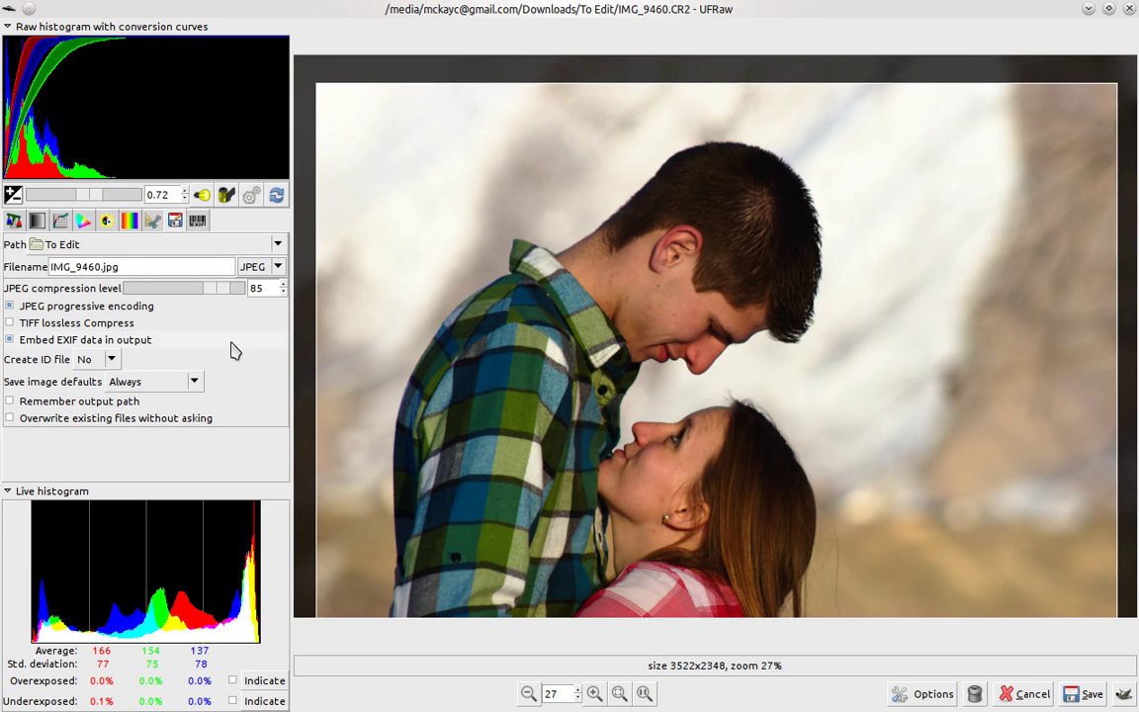
- Review the Grayscale, Base curve, Color, Corrections, Lightness, Crop, Save and EXIF pages, ending on WB
left_click(15, 220)
left_click(36, 221)
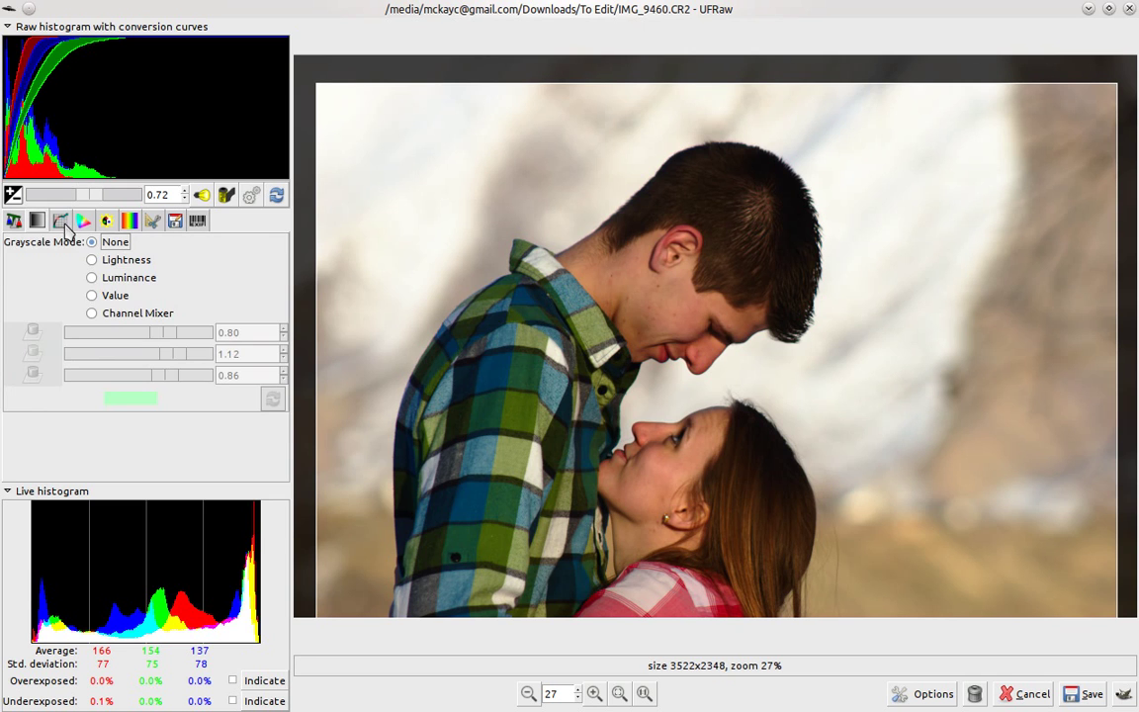
left_click(60, 220)
left_click(83, 220)
left_click(106, 220)
left_click(129, 221)
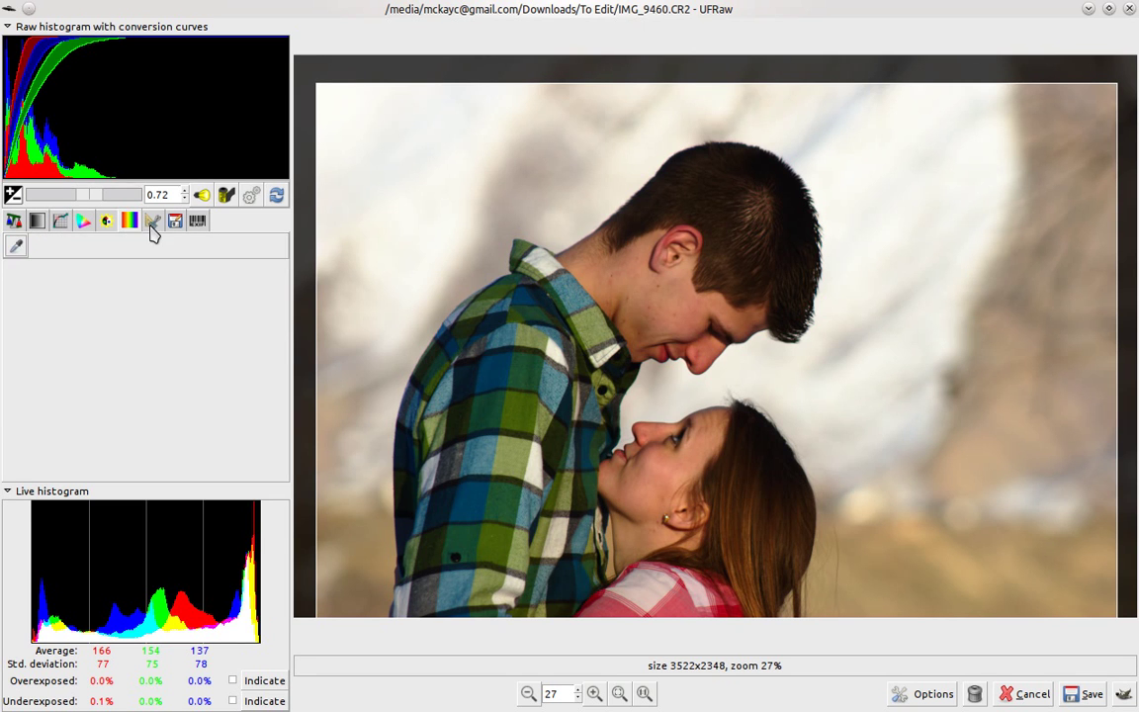
left_click(175, 220)
left_click(154, 221)
left_click(196, 223)
left_click(18, 222)
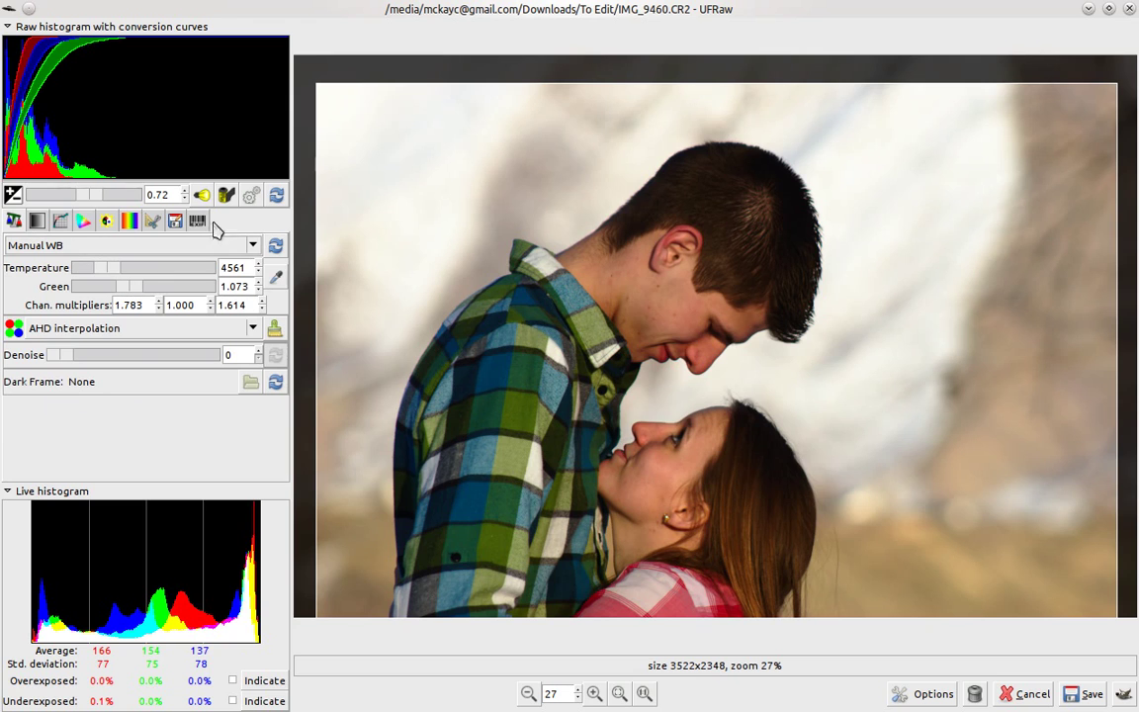